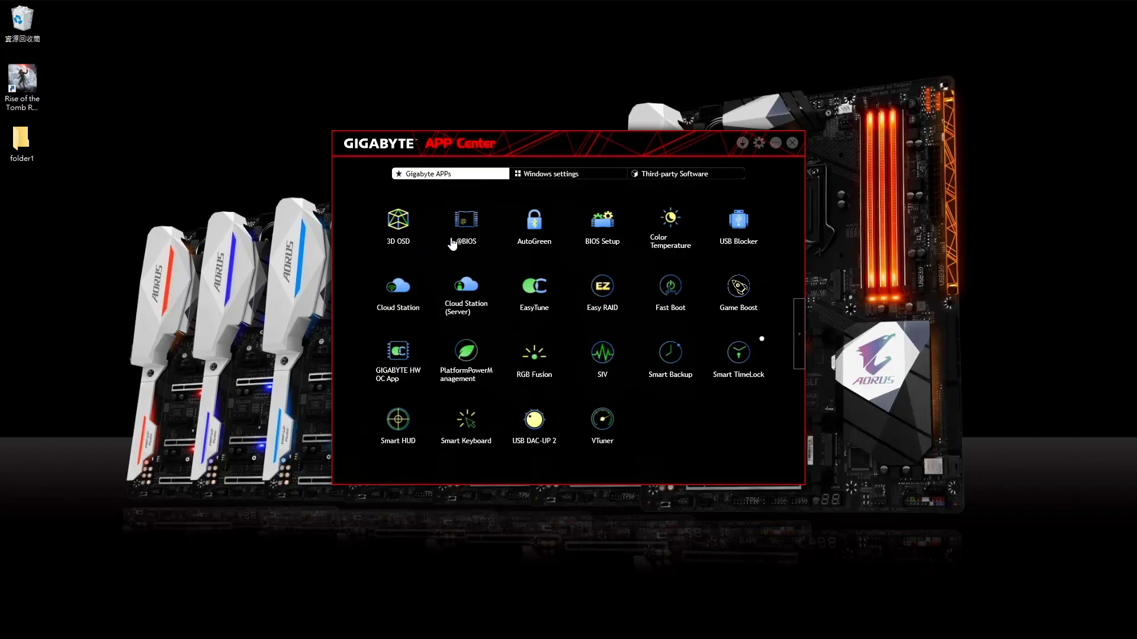
- In 3D OSD, expand System Information and Hardware Monitor and tick FPS, CPU and CPU Usage
click(400, 224)
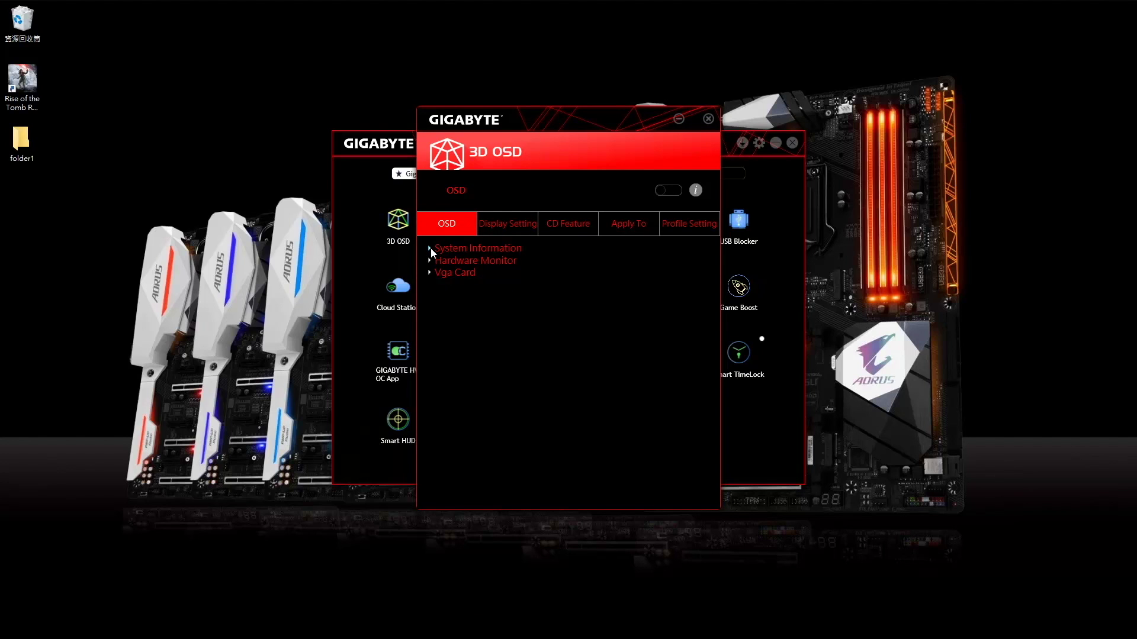
click(430, 248)
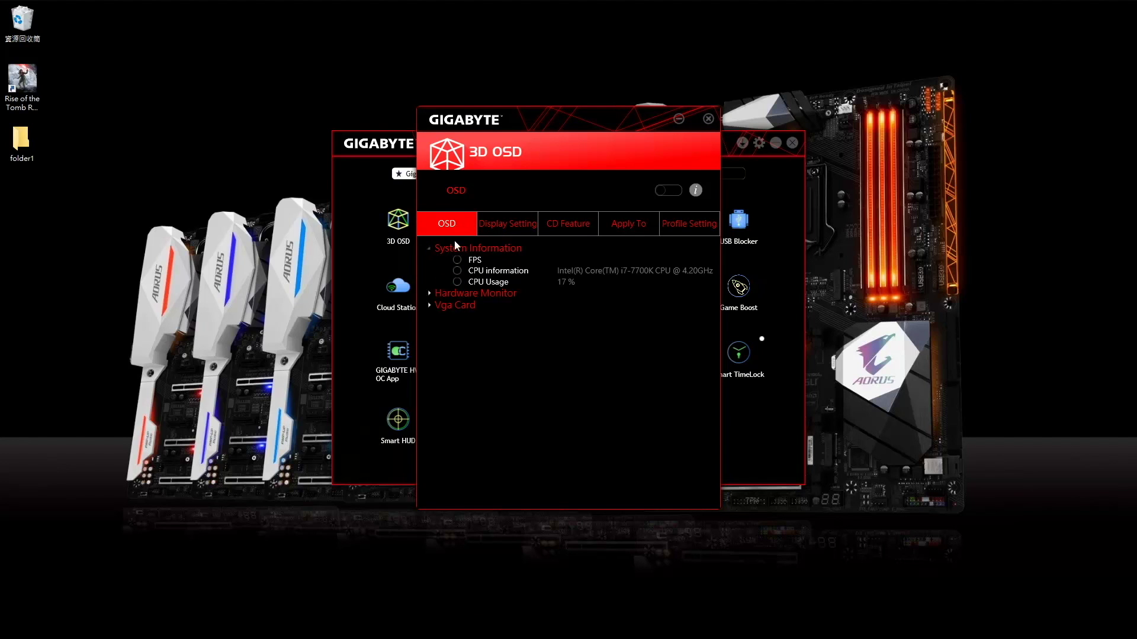
click(430, 293)
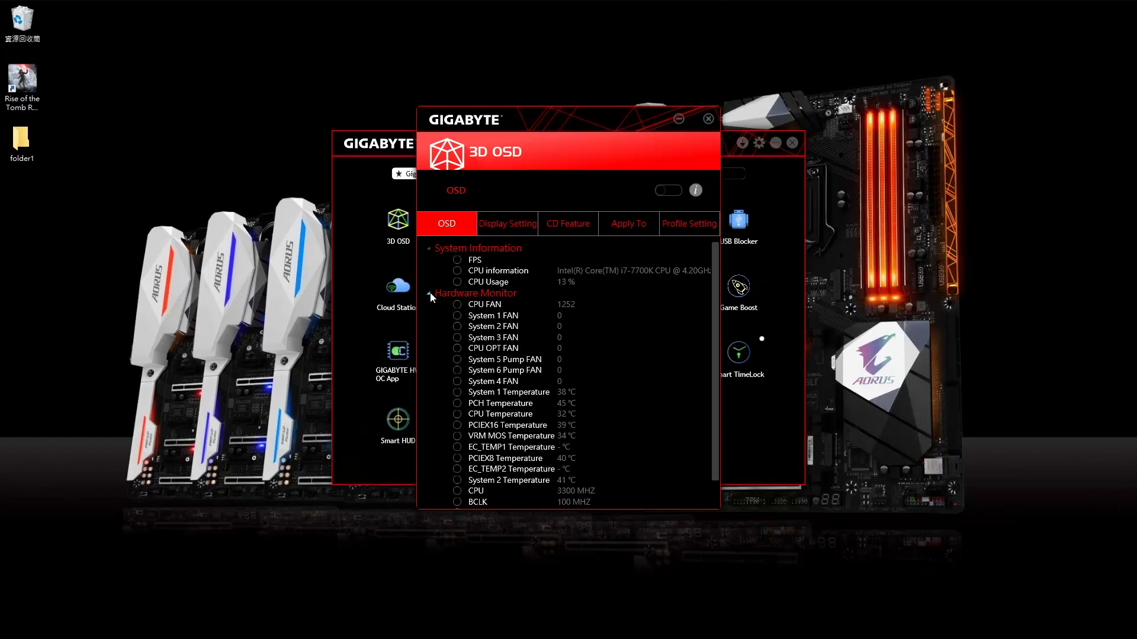
click(457, 260)
click(457, 270)
click(458, 282)
- Tick CPU FAN, PCH Temperature, CPU Temperature, CPU clock, Multiplier and DDR readings
click(462, 305)
scroll(467, 322, down, 1)
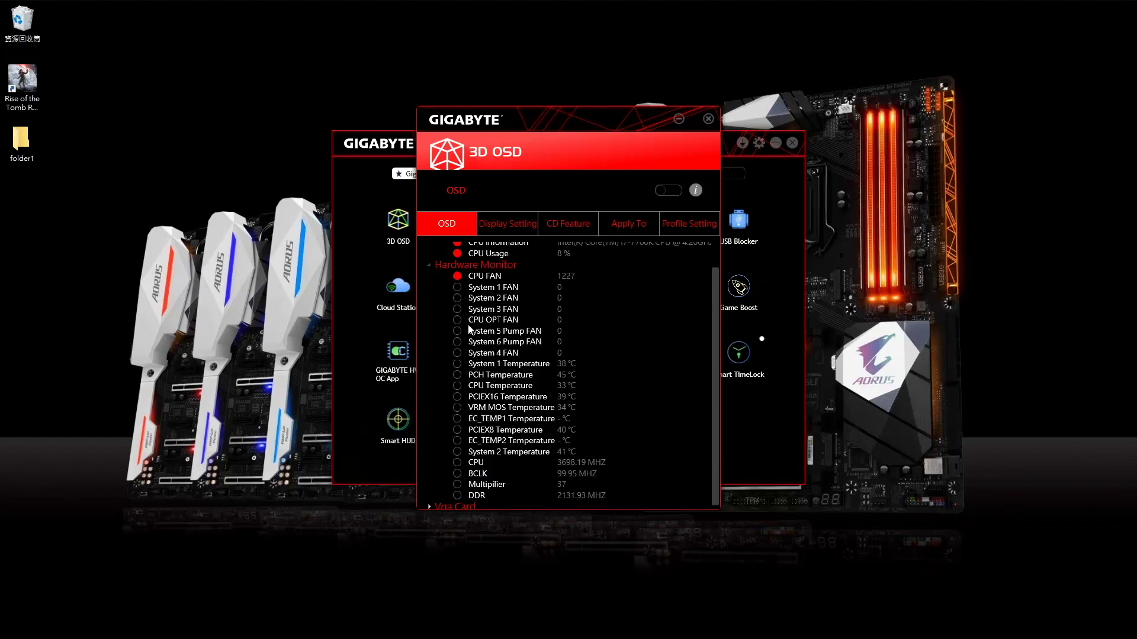
click(458, 374)
click(459, 386)
scroll(460, 426, down, 1)
click(458, 460)
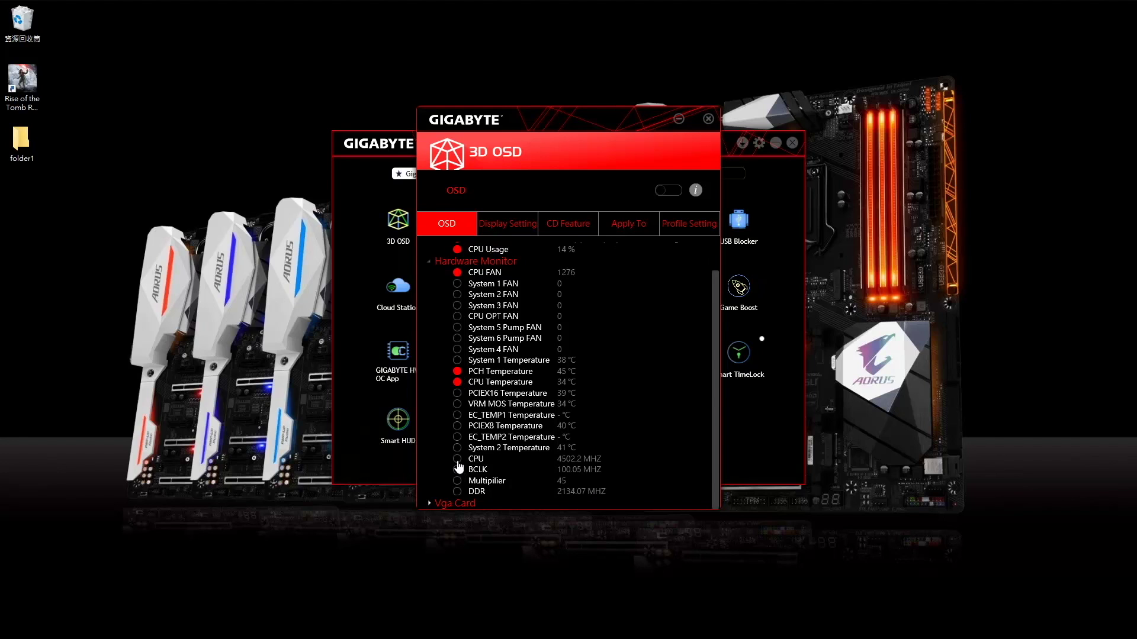
click(459, 481)
click(457, 491)
click(524, 226)
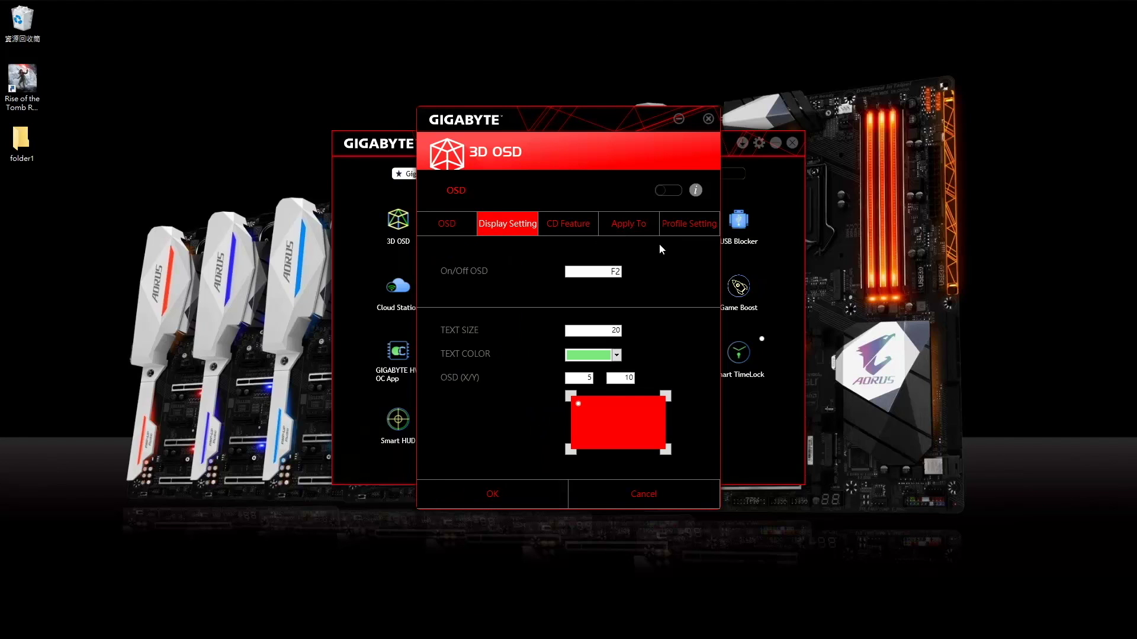
- Keep the overlay text size at 20 and its colour green after trying another hue
click(613, 271)
drag(604, 331, 654, 325)
click(617, 355)
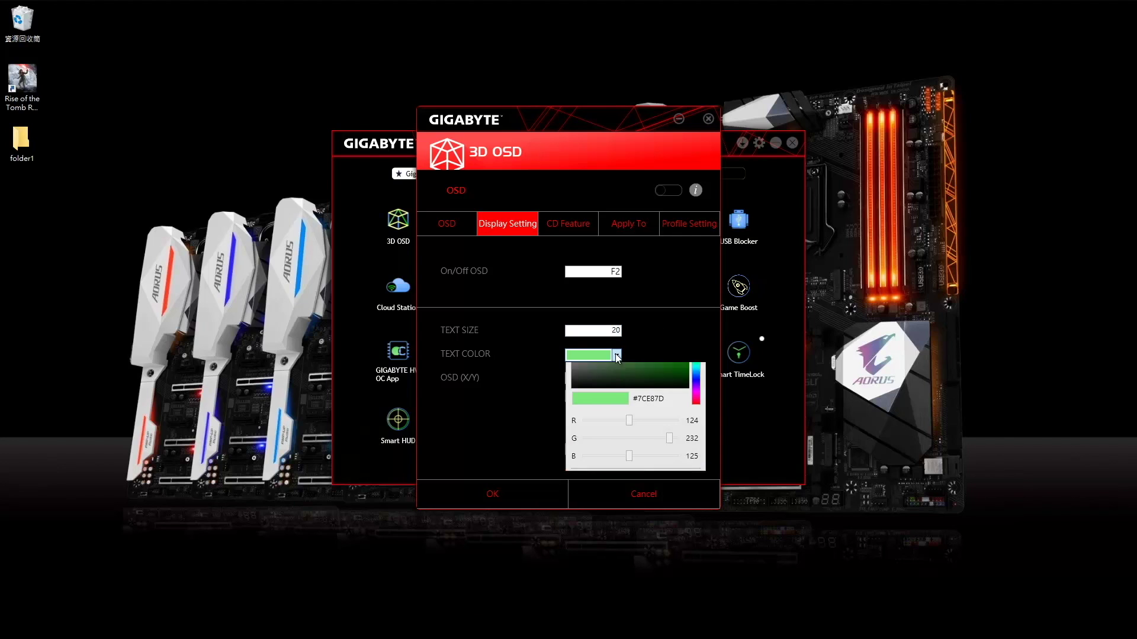
drag(697, 415, 697, 420)
click(694, 396)
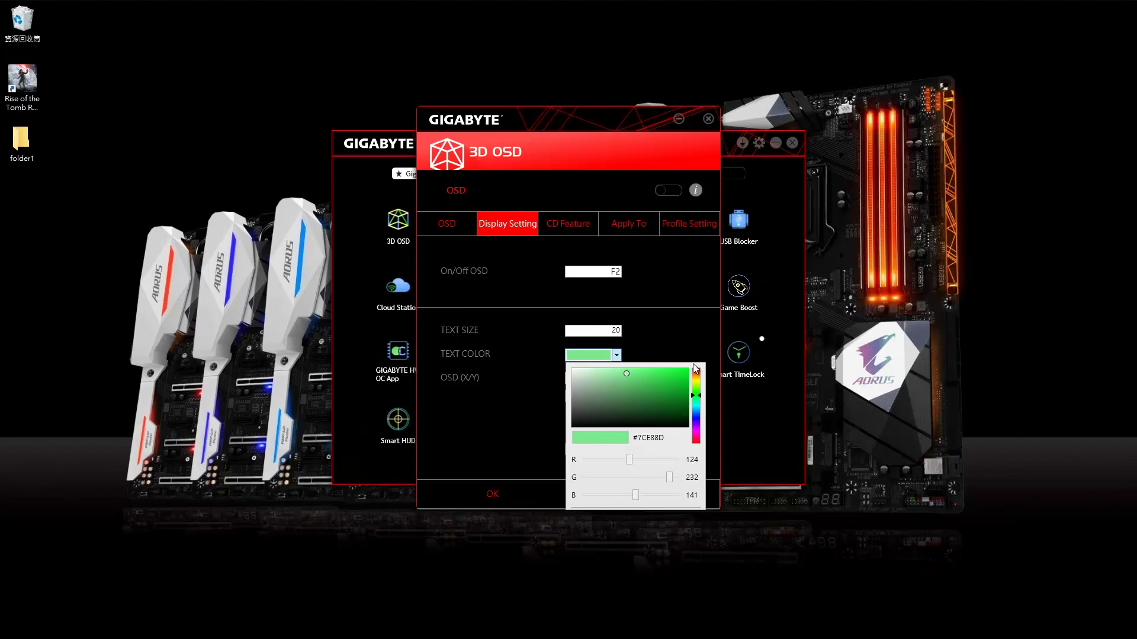
click(682, 338)
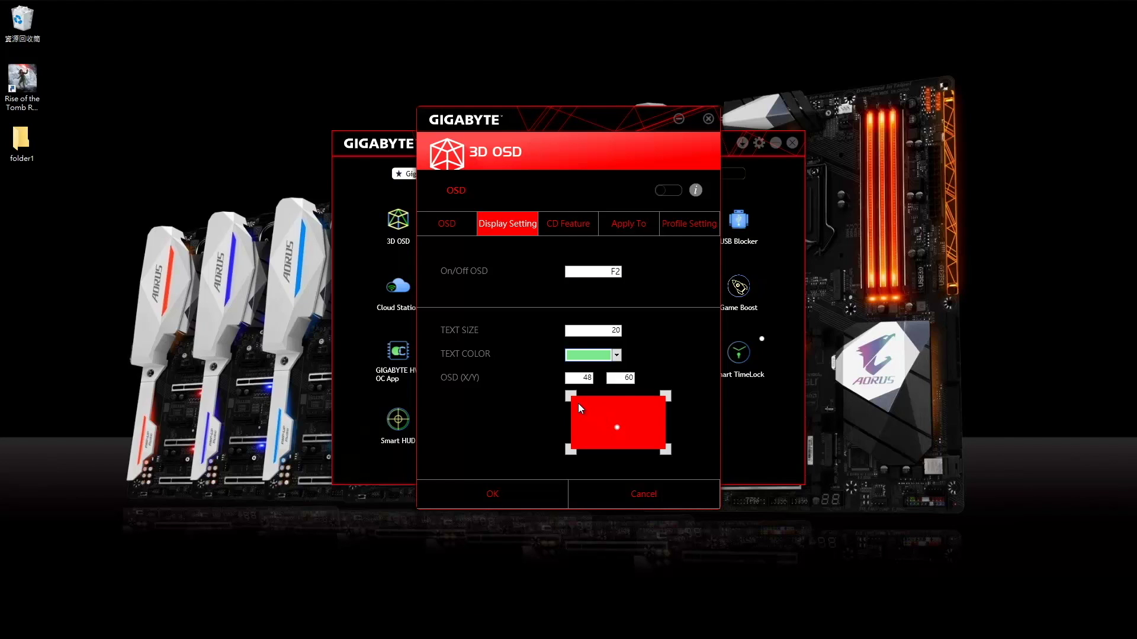
- Add a countdown entry with hotkey F5, a 1-minute duration and the message 'return to base'
click(582, 231)
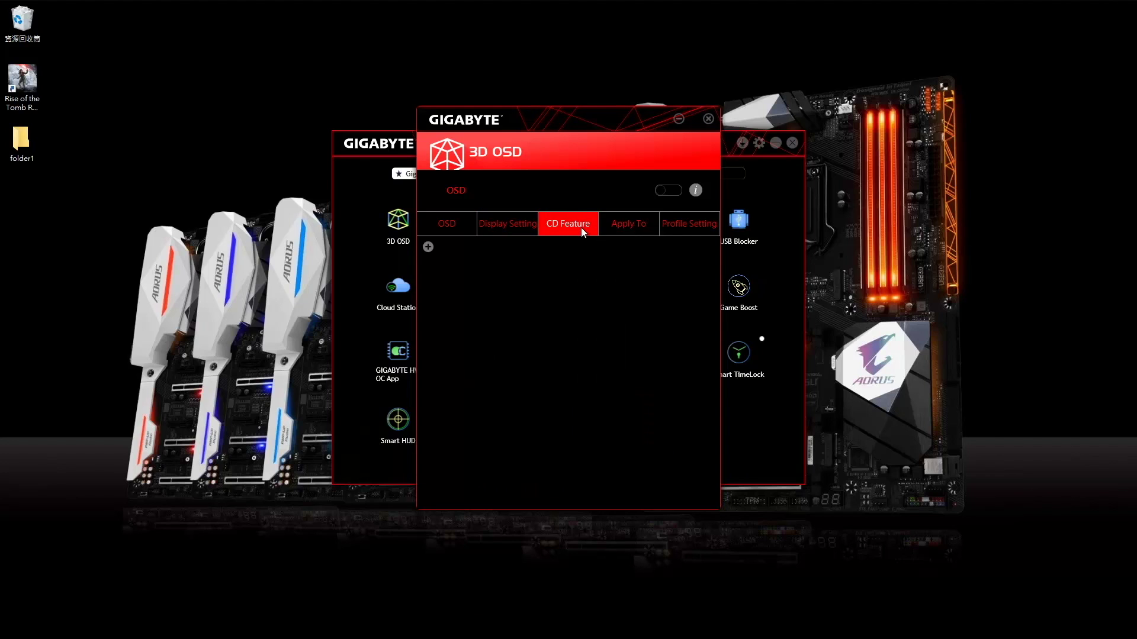
click(427, 247)
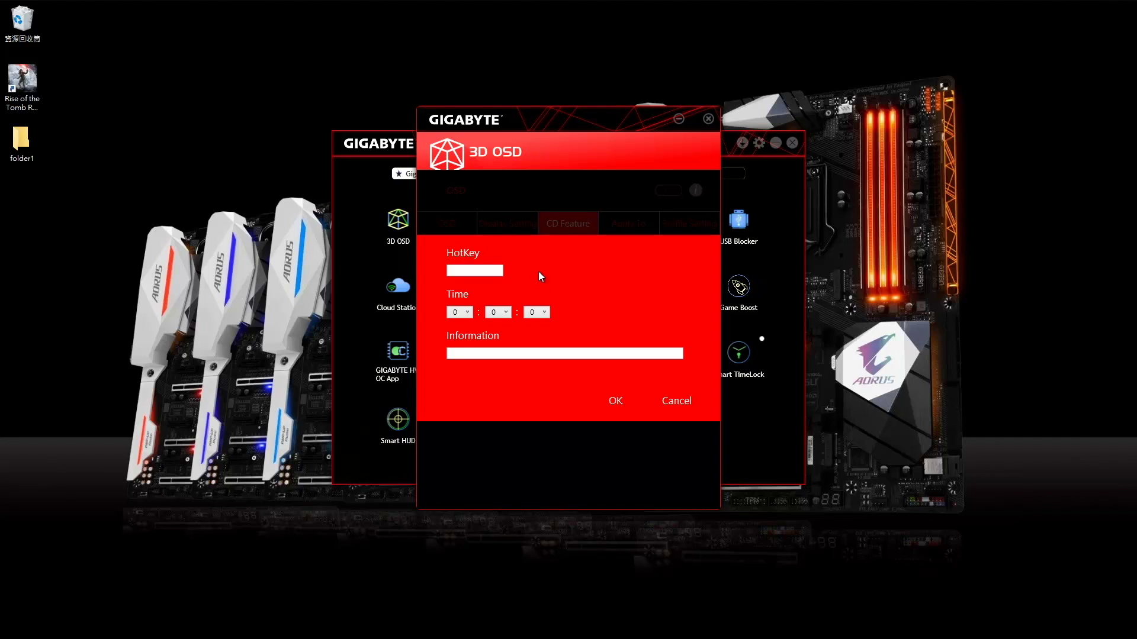
click(496, 270)
key(F5)
click(502, 313)
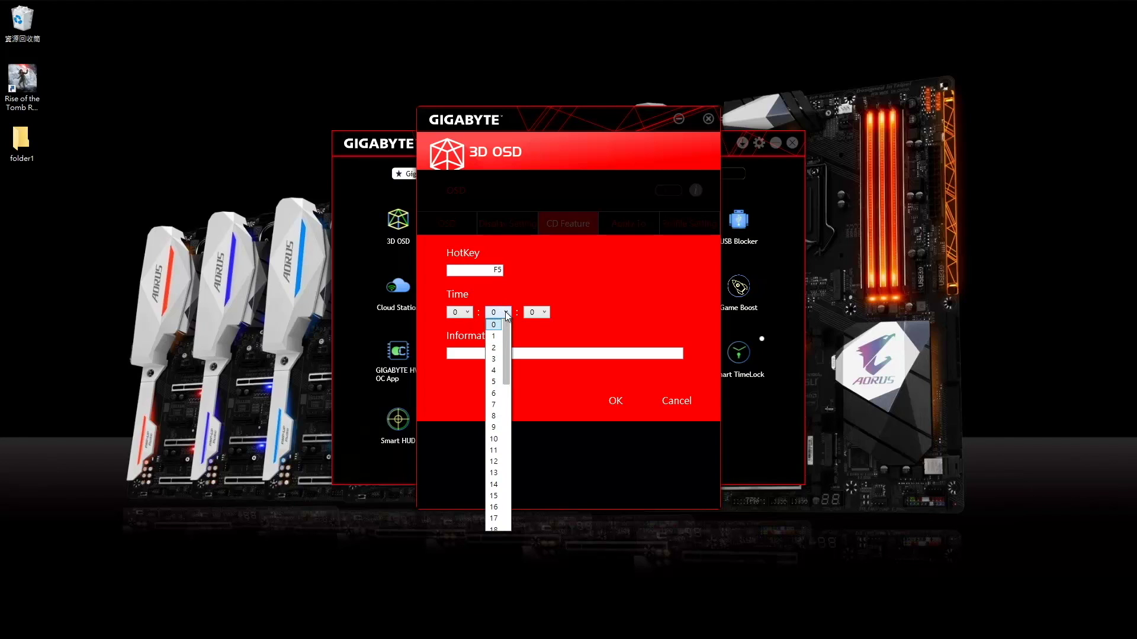
click(495, 336)
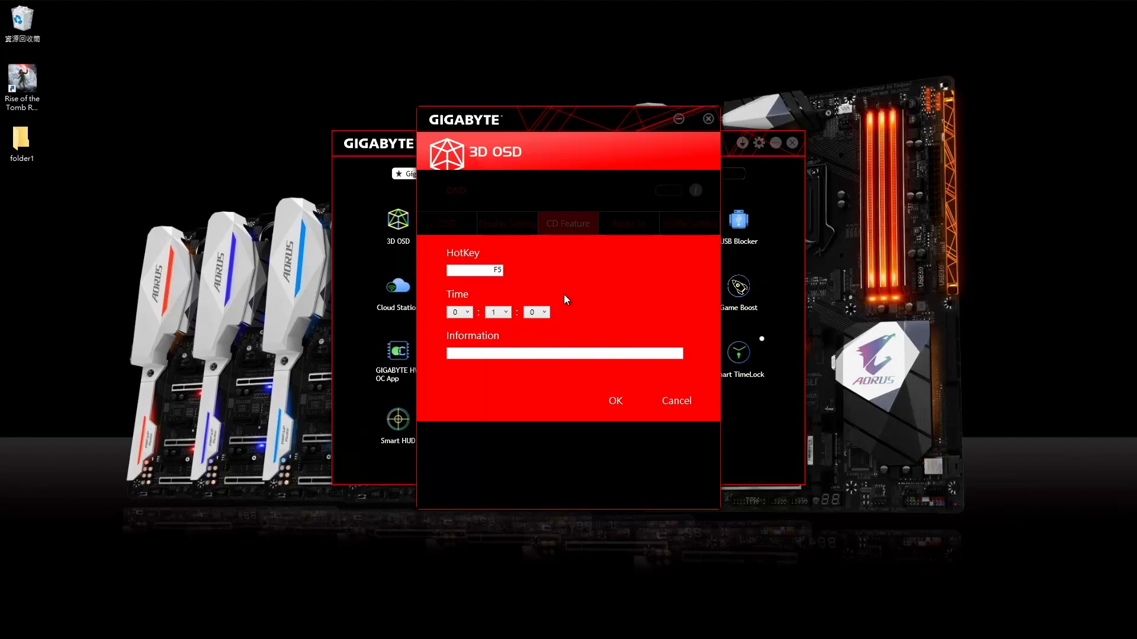
click(532, 353)
text(return to base)
click(617, 408)
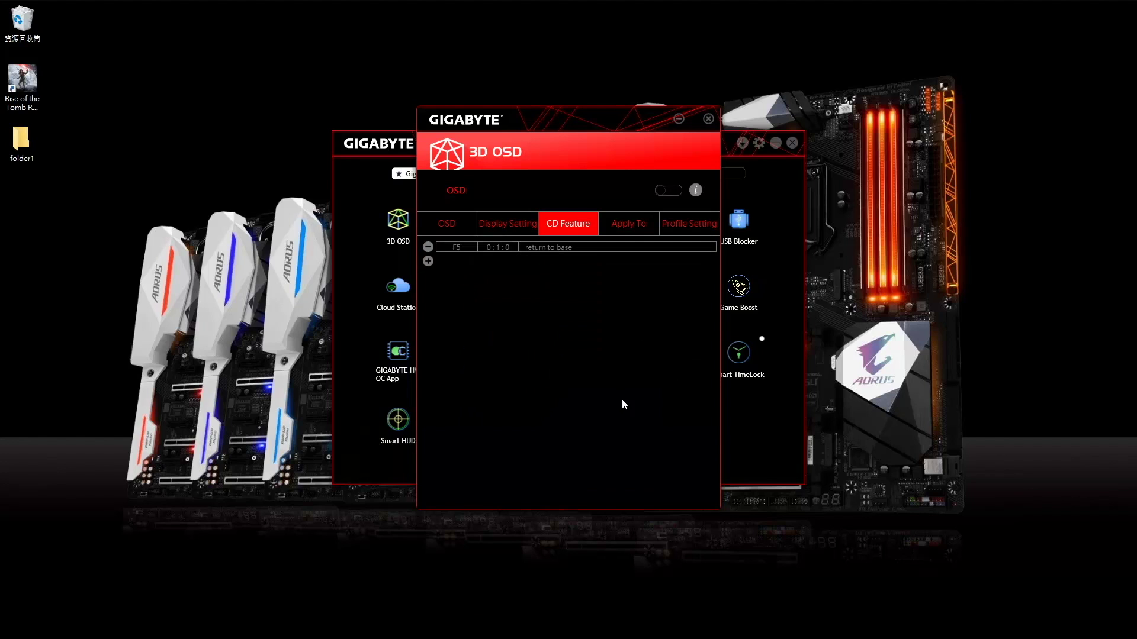
- Scroll through the Apply To program list, then cancel adding a new program
click(652, 235)
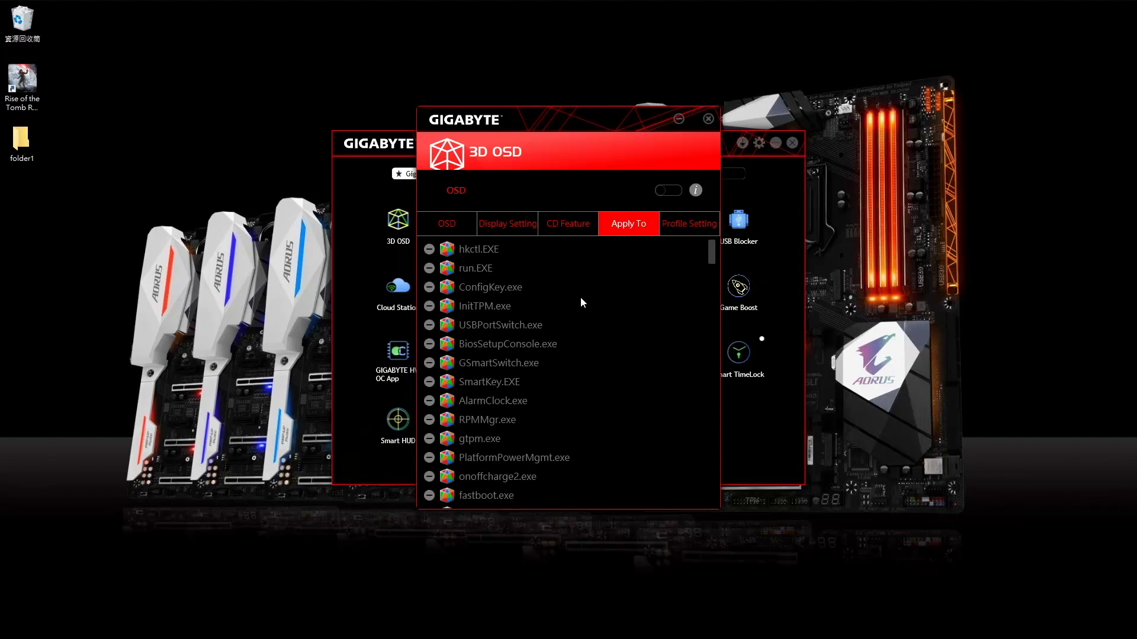
scroll(583, 298, down, 10)
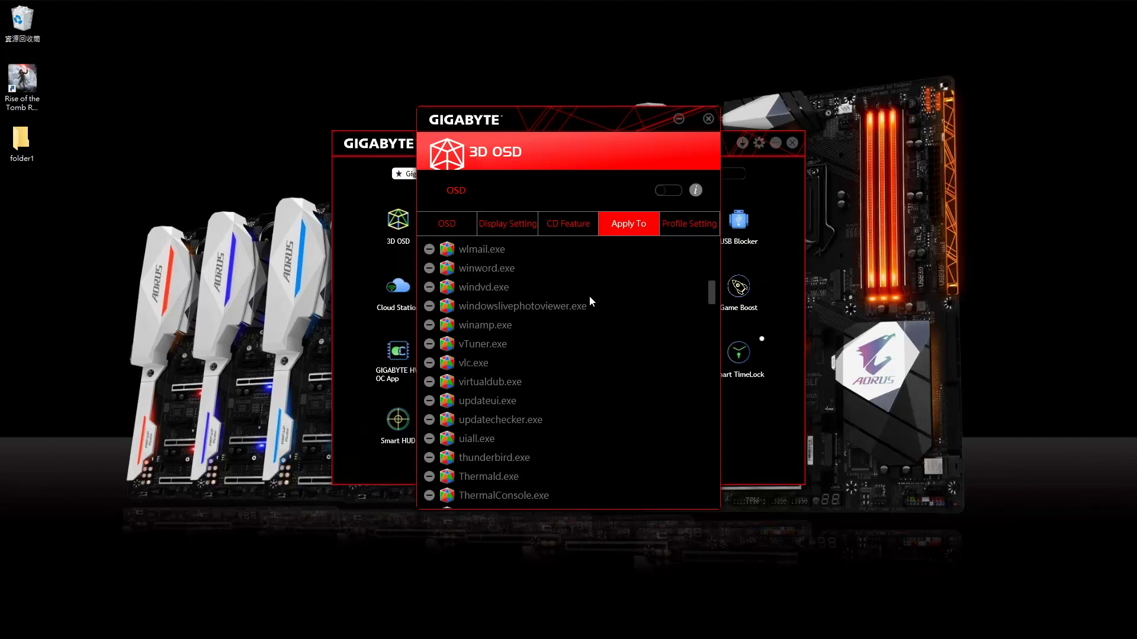
scroll(594, 297, down, 5)
drag(712, 340, 718, 500)
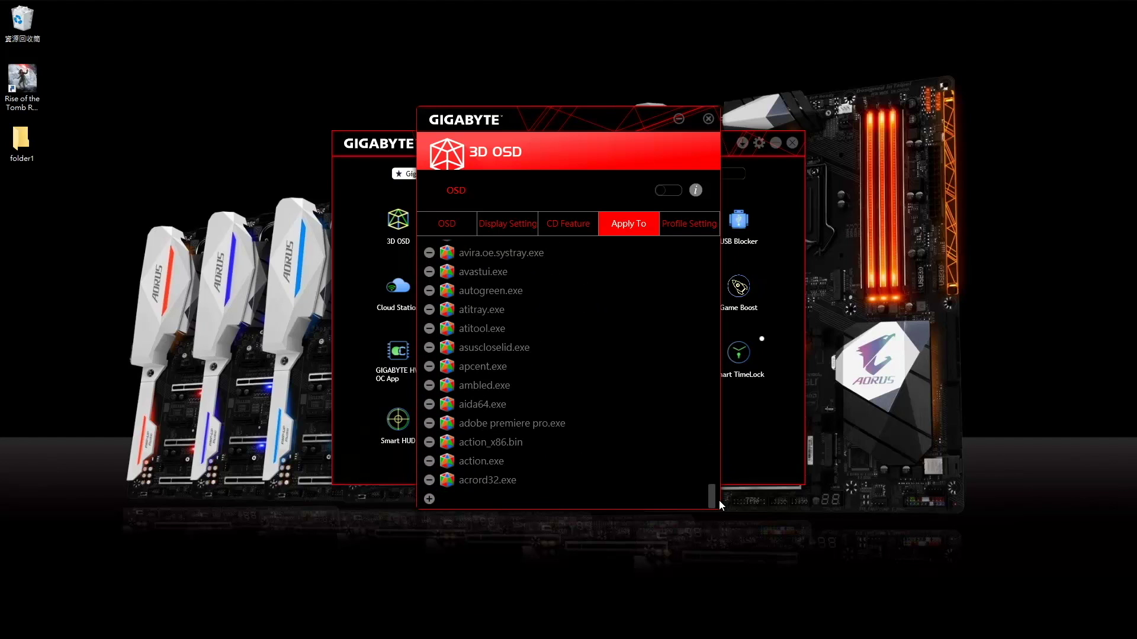
click(429, 499)
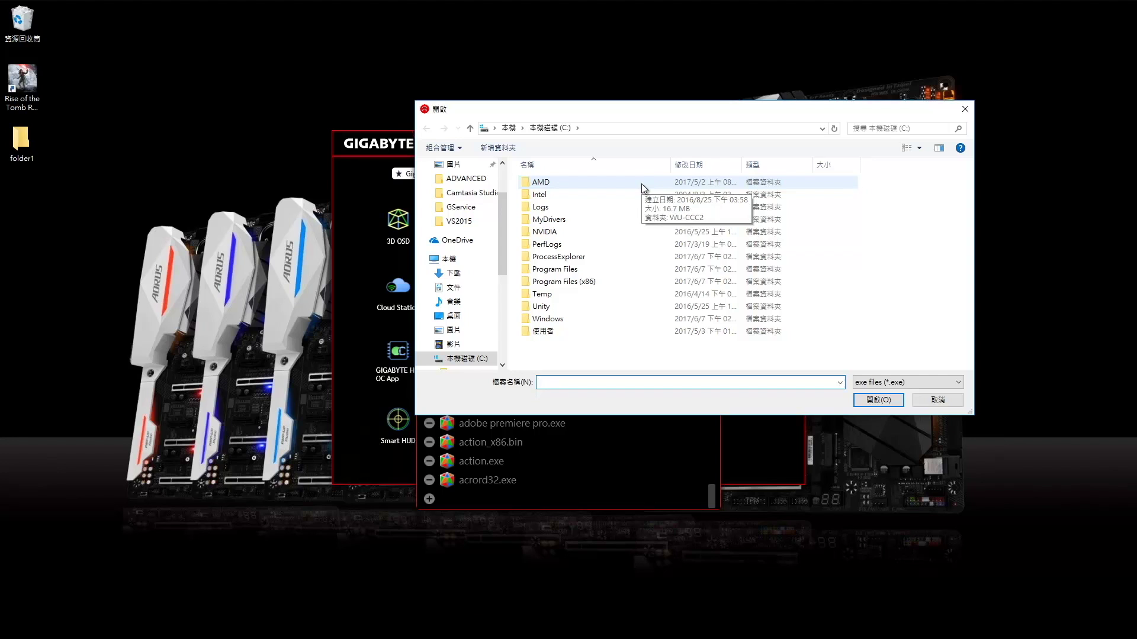
click(964, 109)
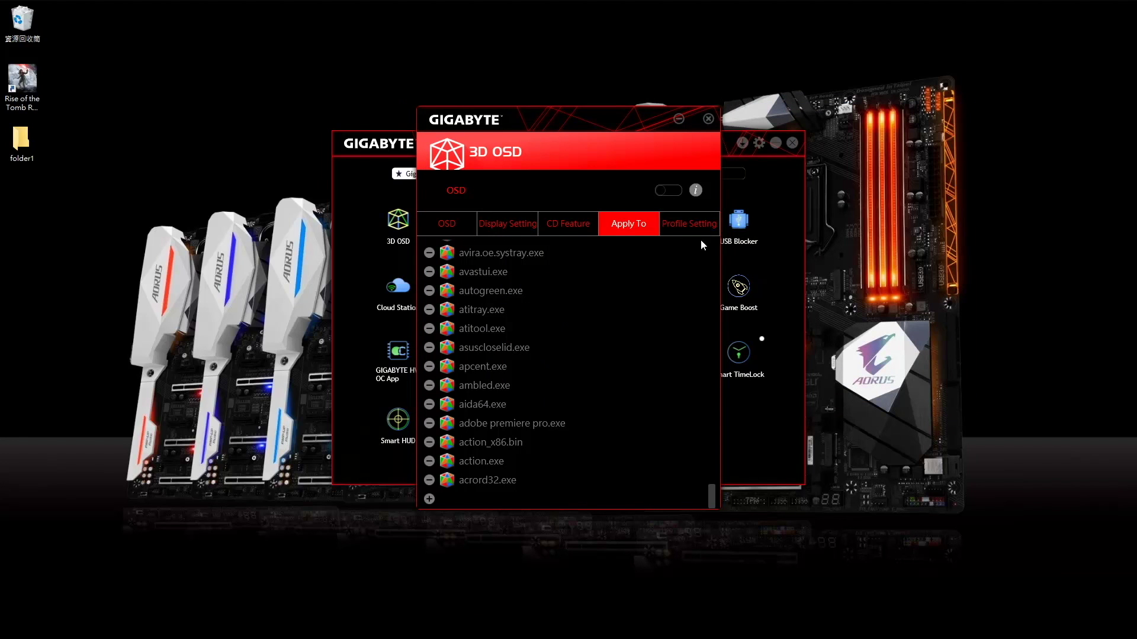
- Open the Profile Setting page, then minimize the 3D OSD window
click(714, 229)
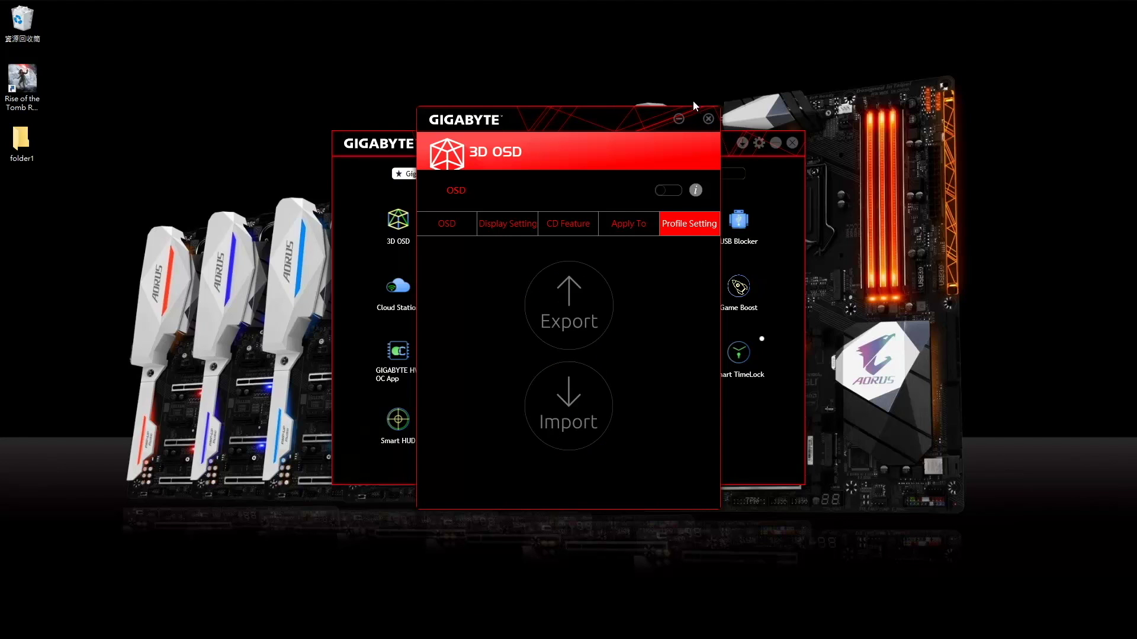
click(680, 120)
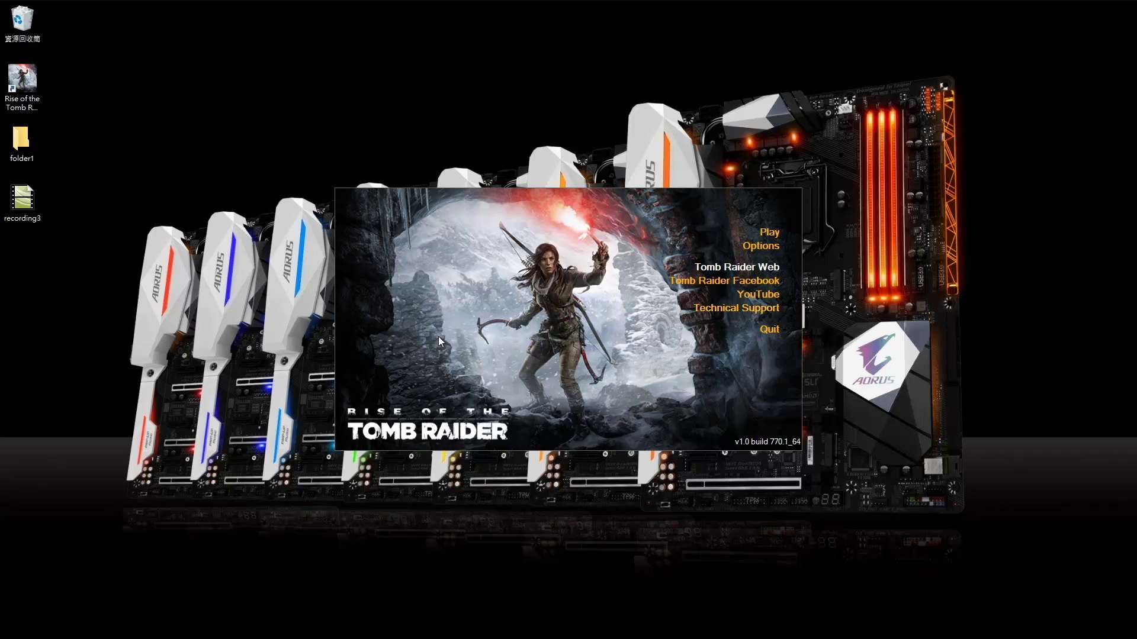
- Start Rise of the Tomb Raider with Play in the launcher
click(770, 236)
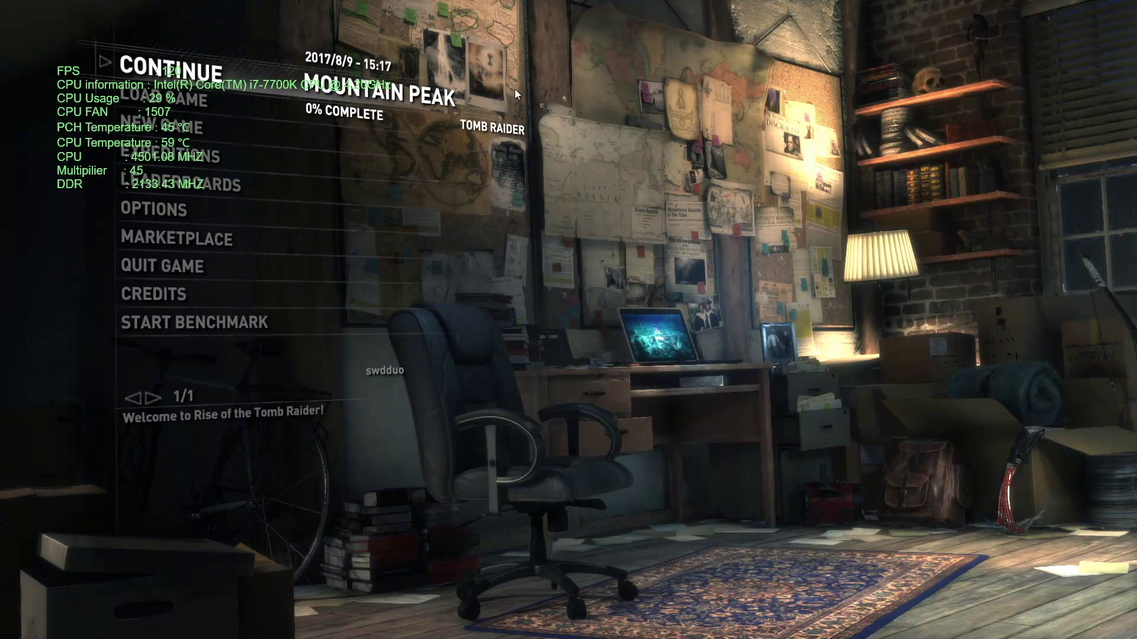
- Start the Rise of the Tomb Raider benchmark from the main menu
click(297, 326)
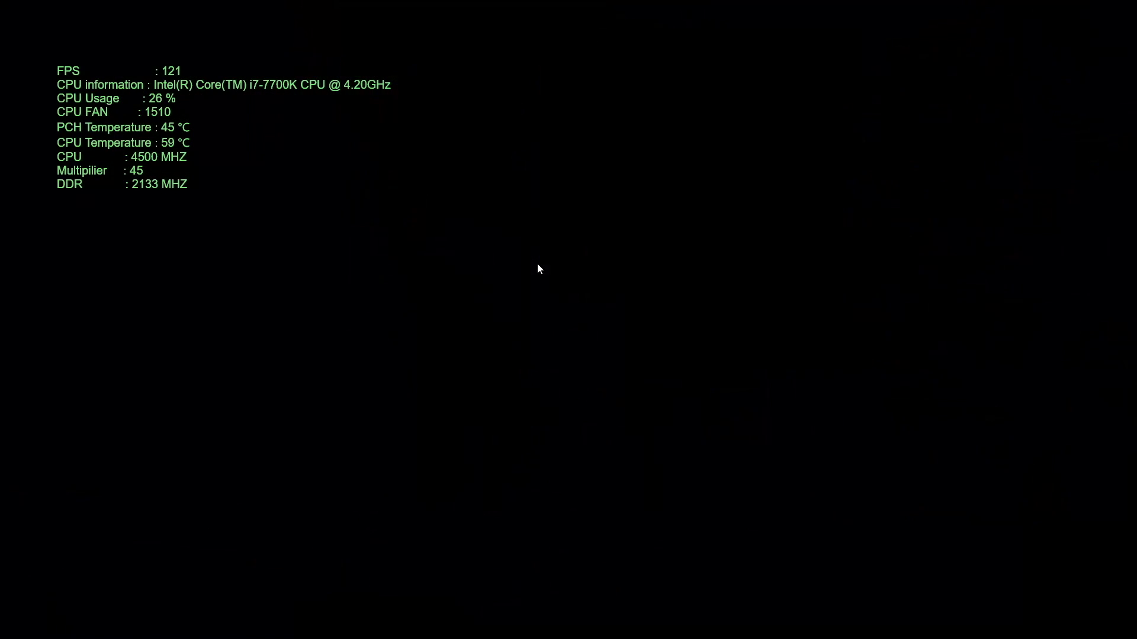